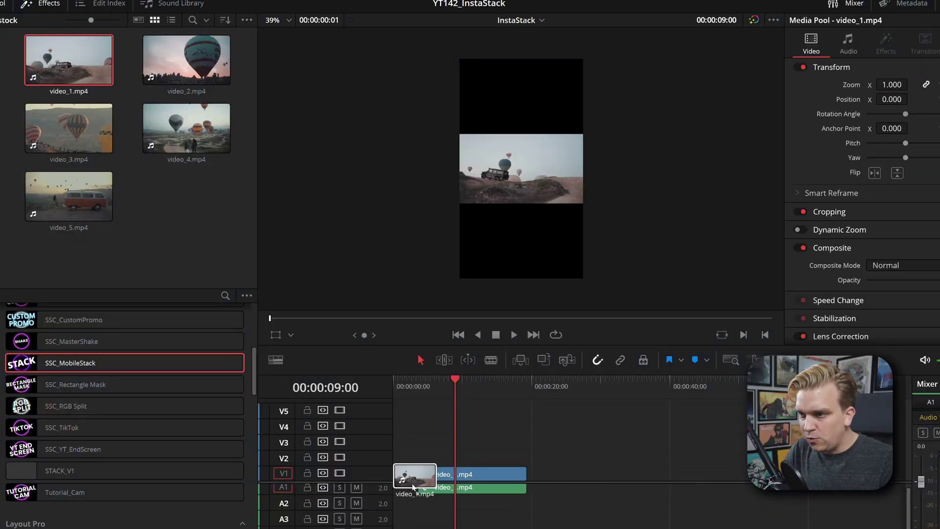
# Place video_1 through video_5 on tracks V1–V5 at the timeline start and select all five clips.
pyautogui.moveTo(186, 60); pyautogui.dragTo(399, 458)
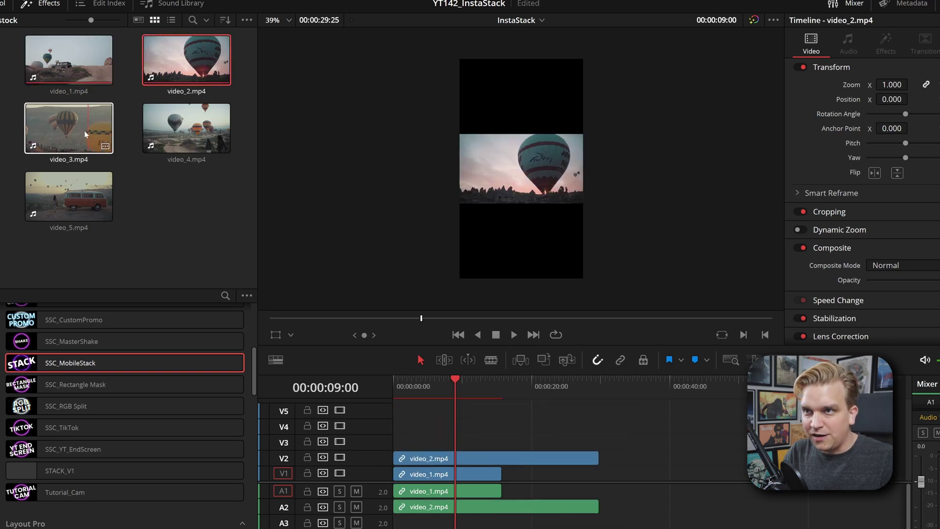
pyautogui.moveTo(84, 131); pyautogui.dragTo(407, 443)
pyautogui.moveTo(186, 128); pyautogui.dragTo(415, 426)
pyautogui.moveTo(69, 196); pyautogui.dragTo(406, 414)
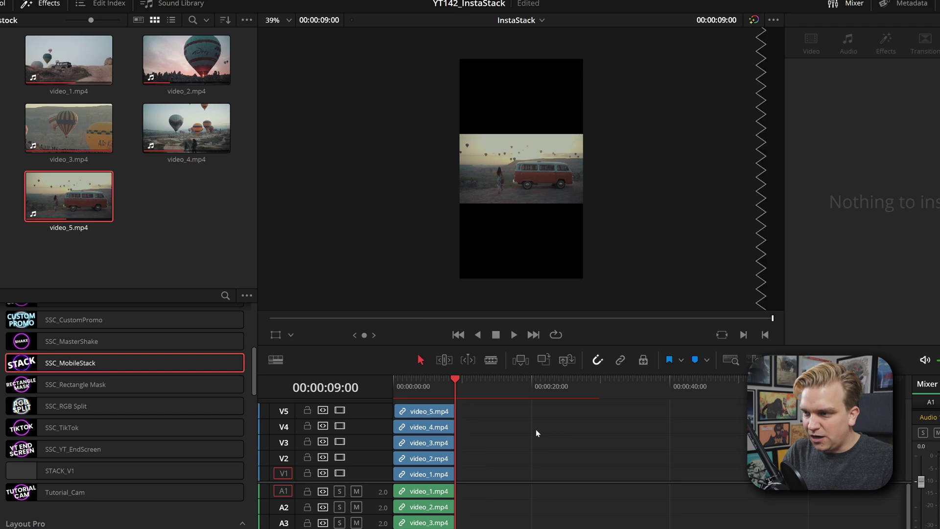
pyautogui.moveTo(493, 409); pyautogui.dragTo(394, 460)
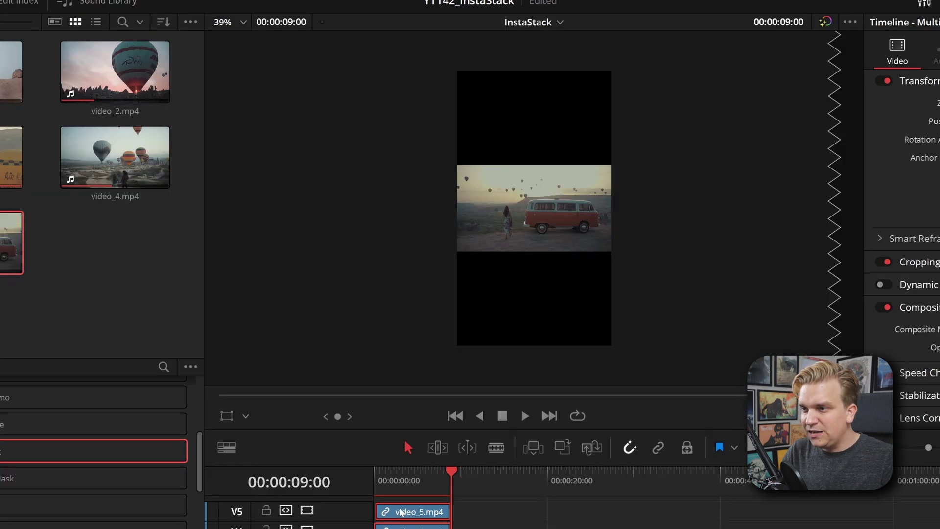
pyautogui.rightClick(416, 409)
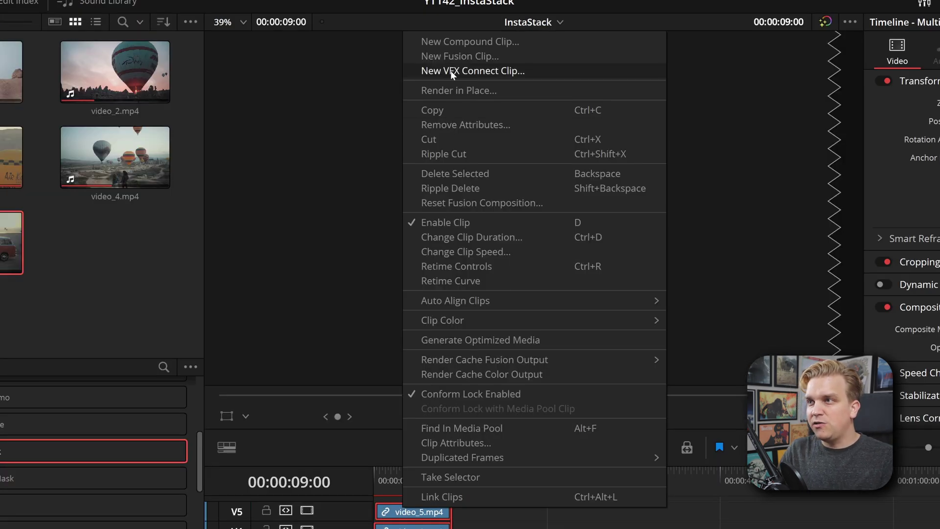
# Merge the five clips into Fusion Clip 1 and drop the SSC_MobileStack effect onto it.
pyautogui.click(444, 57)
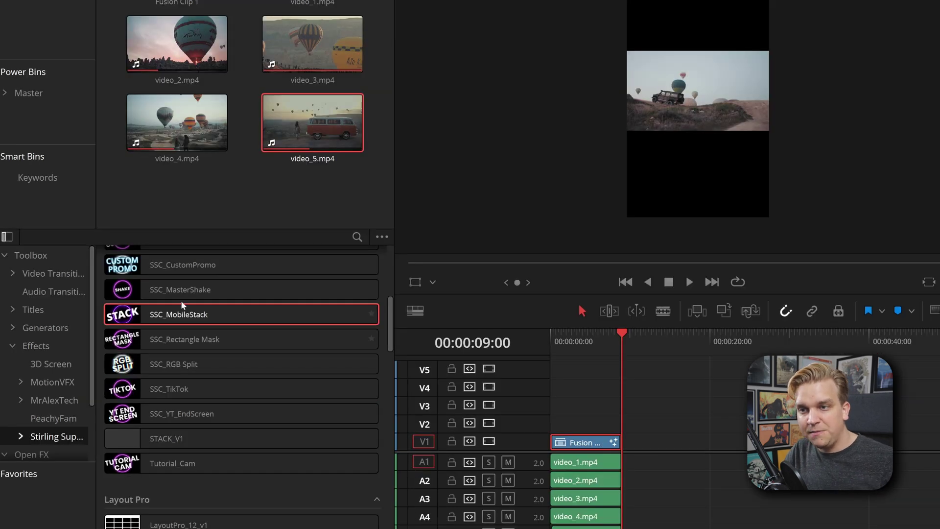
pyautogui.moveTo(166, 316)
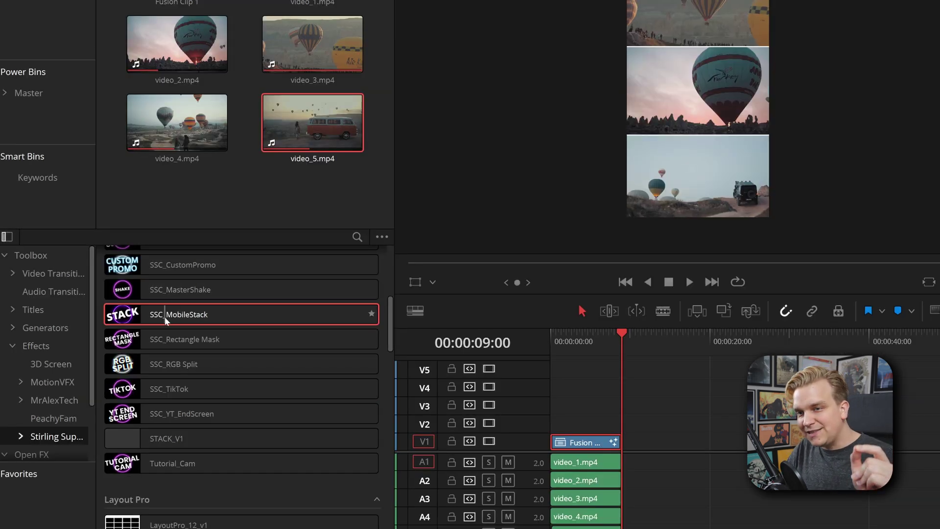
pyautogui.moveTo(170, 317); pyautogui.dragTo(584, 457)
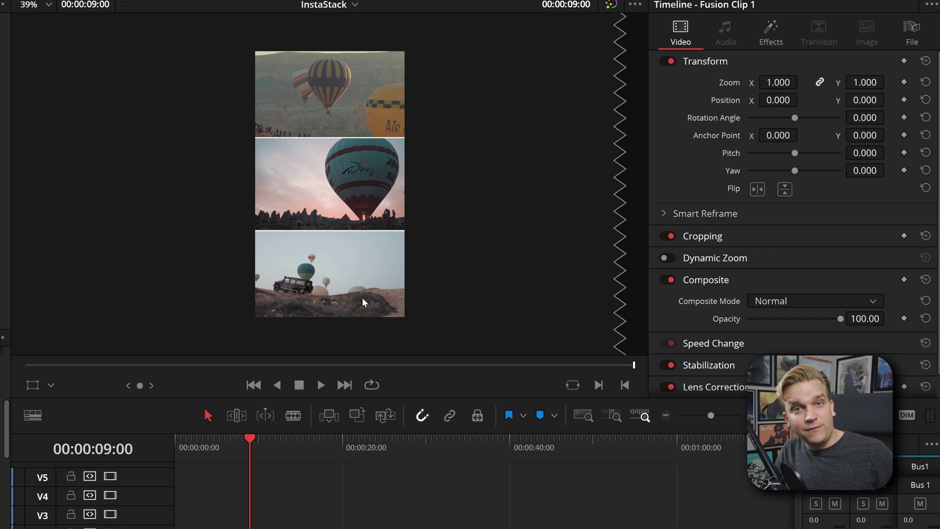
# Try the Four and Five SSC_MobileStack presets, settling on Five ALT.
pyautogui.click(770, 33)
pyautogui.click(769, 138)
pyautogui.click(778, 171)
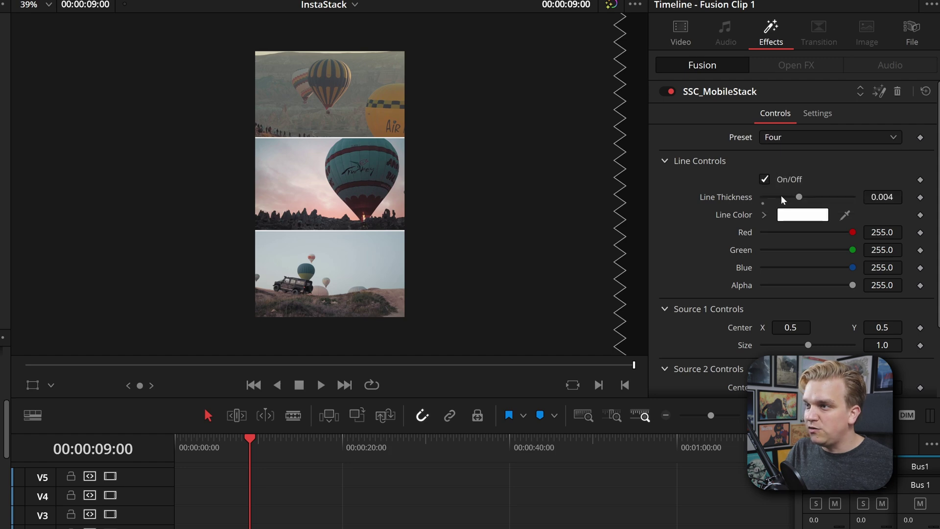
pyautogui.click(791, 136)
pyautogui.click(795, 187)
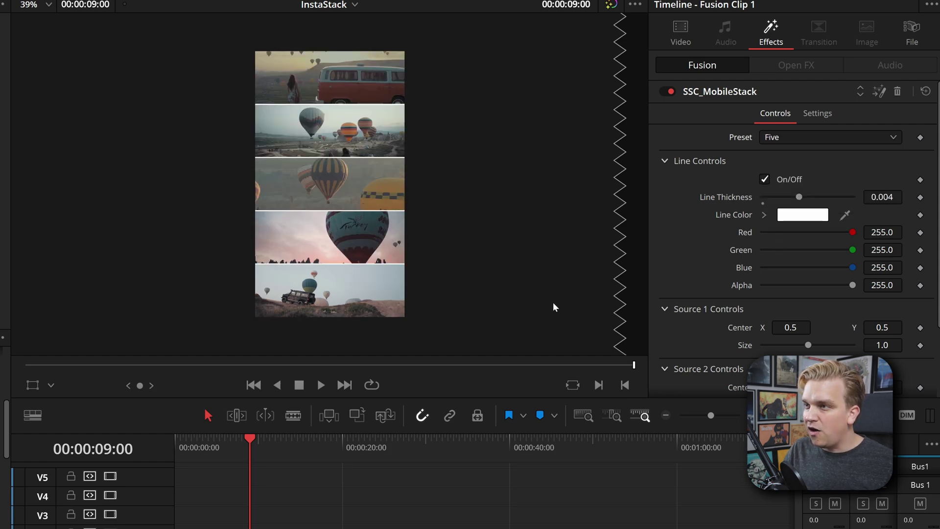
pyautogui.click(791, 139)
pyautogui.click(793, 202)
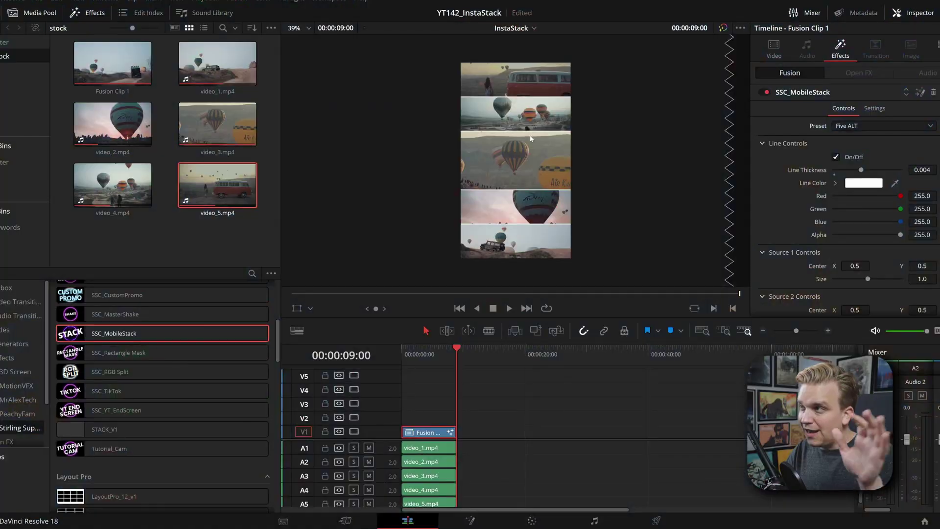
# Change the SSC_MobileStack preset back to Five for equal-height strips.
pyautogui.click(861, 126)
pyautogui.click(860, 166)
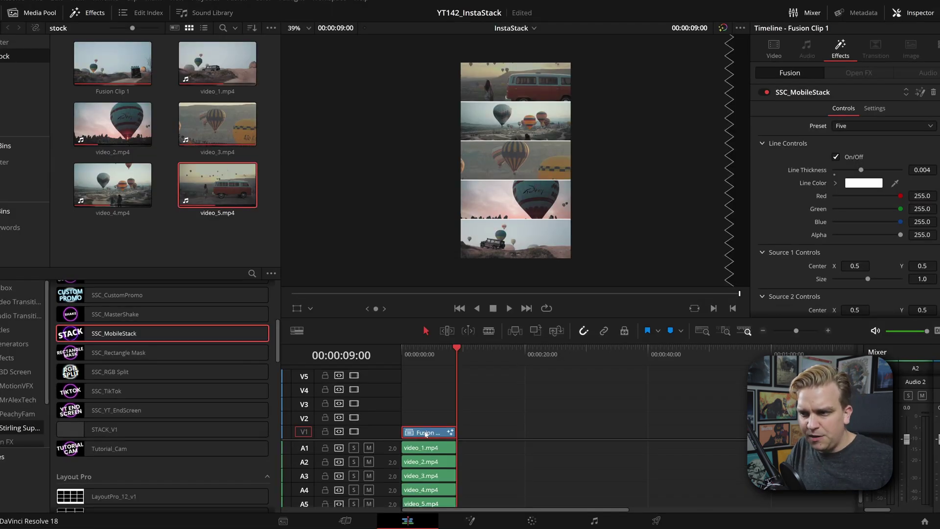
pyautogui.rightClick(425, 434)
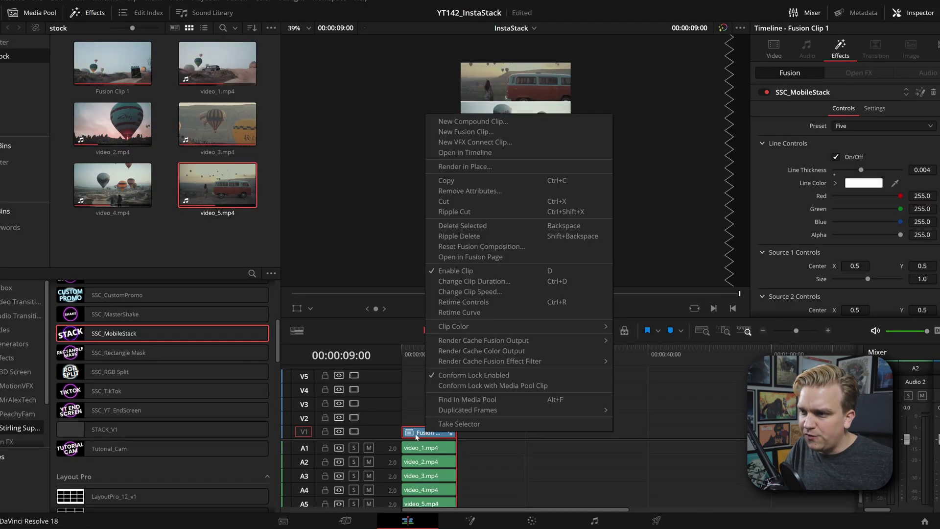
# Open Fusion Clip 1 as its own timeline, inspect the stacked clips including video_1, then go to Color.
pyautogui.click(463, 153)
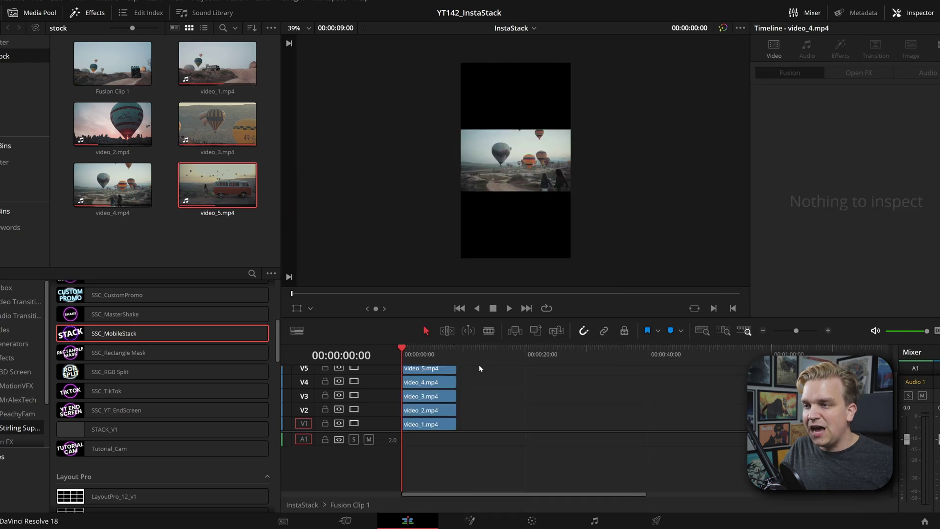
pyautogui.scroll(1, 448, 405)
pyautogui.click(423, 416)
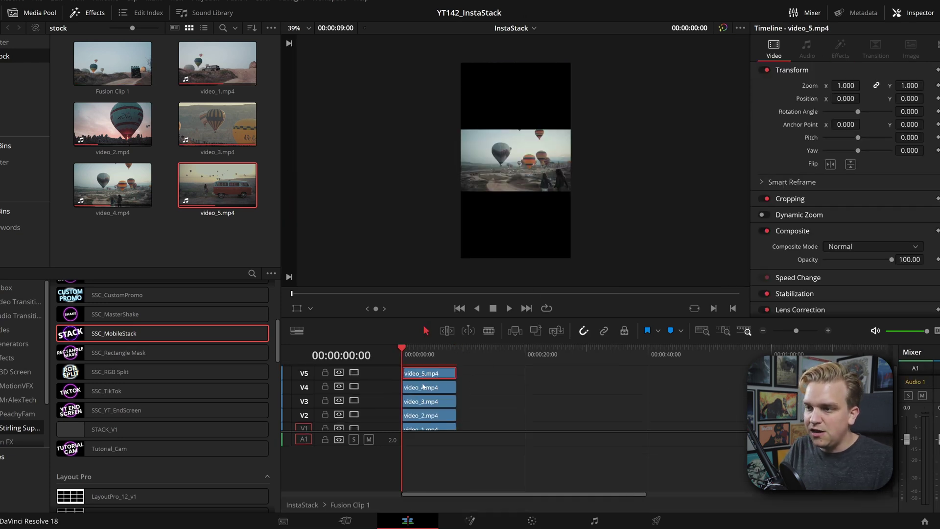
pyautogui.click(423, 428)
pyautogui.scroll(-1, 422, 431)
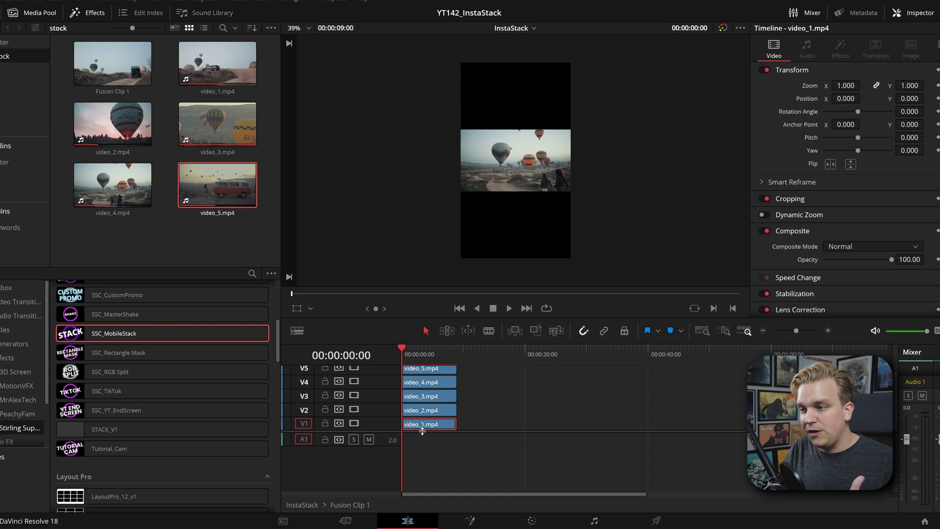
pyautogui.click(535, 522)
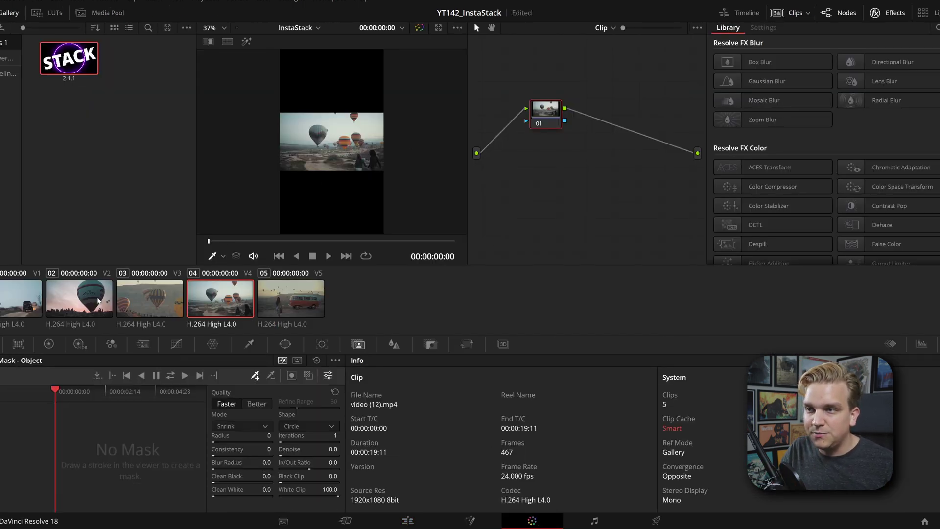
# Isolate video_1 by disabling the upper tracks and raise its Gain to 1.12.
pyautogui.click(739, 13)
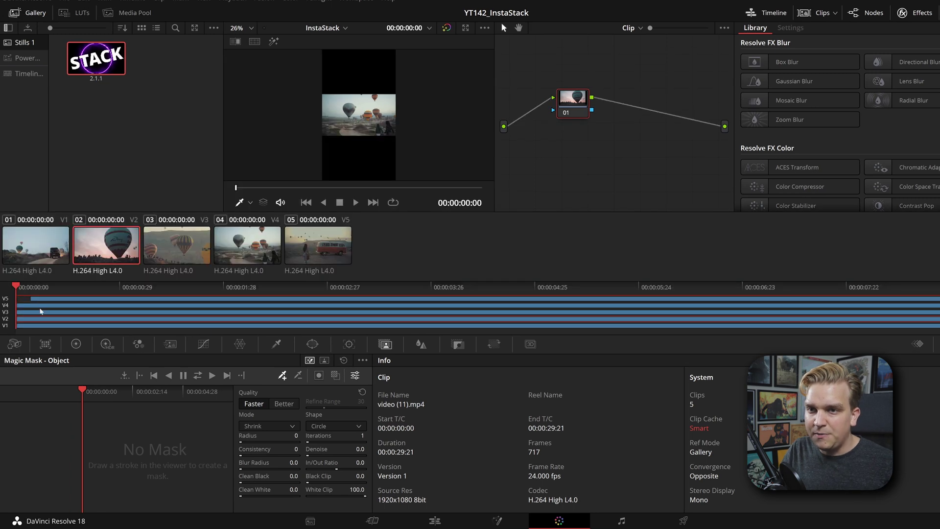
pyautogui.click(6, 298)
pyautogui.click(6, 305)
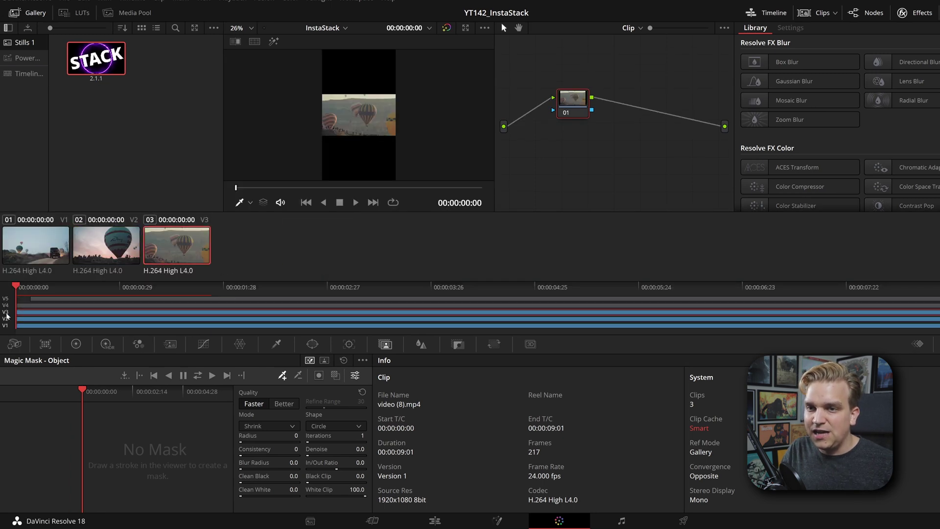
pyautogui.click(6, 312)
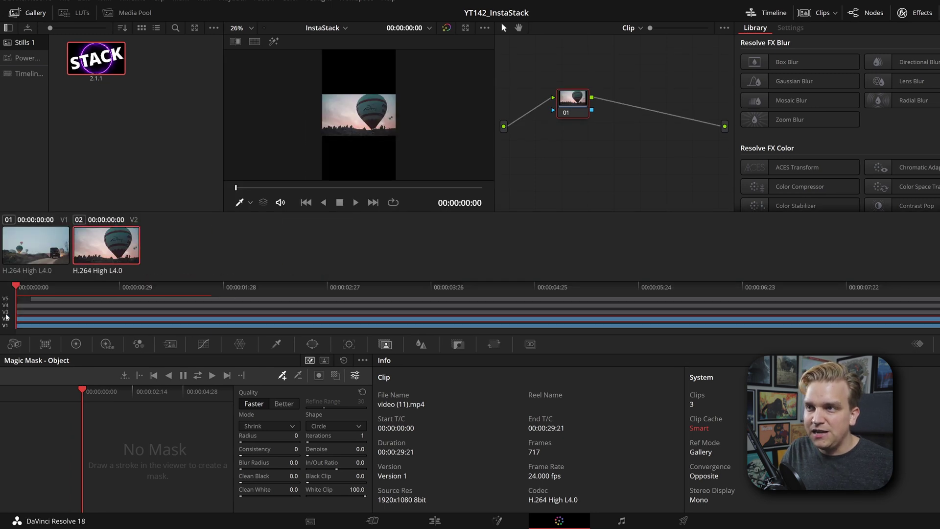
pyautogui.click(76, 343)
pyautogui.moveTo(230, 482); pyautogui.dragTo(248, 483)
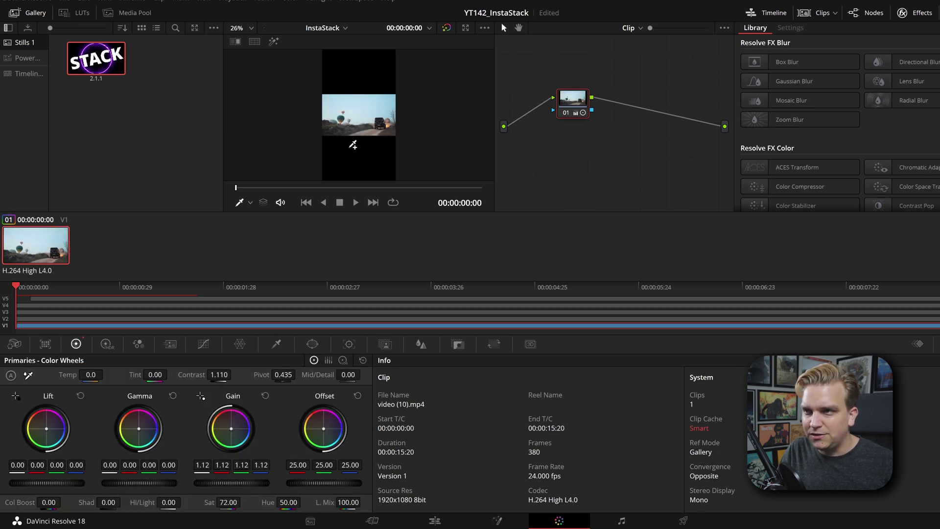
# Re-enable tracks V2–V5 and return to the Edit page.
pyautogui.click(6, 318)
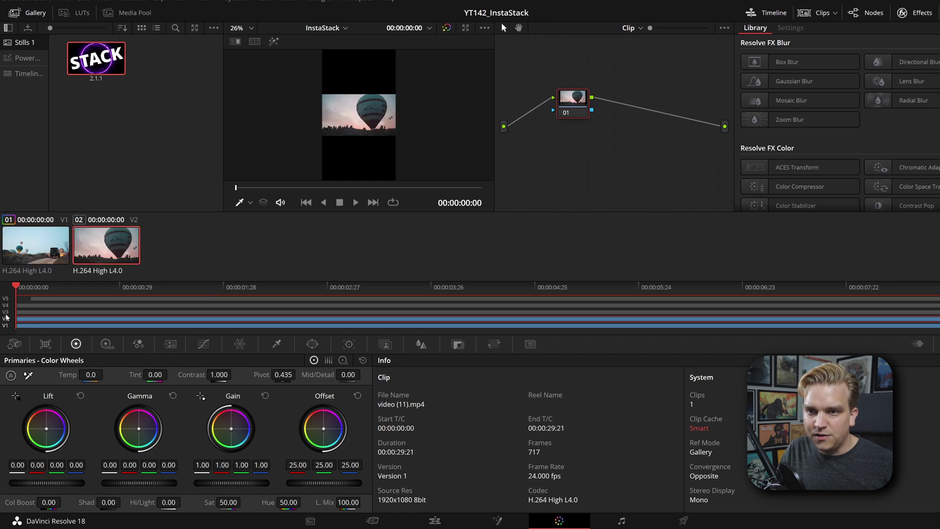
pyautogui.click(6, 312)
pyautogui.click(6, 305)
pyautogui.click(6, 298)
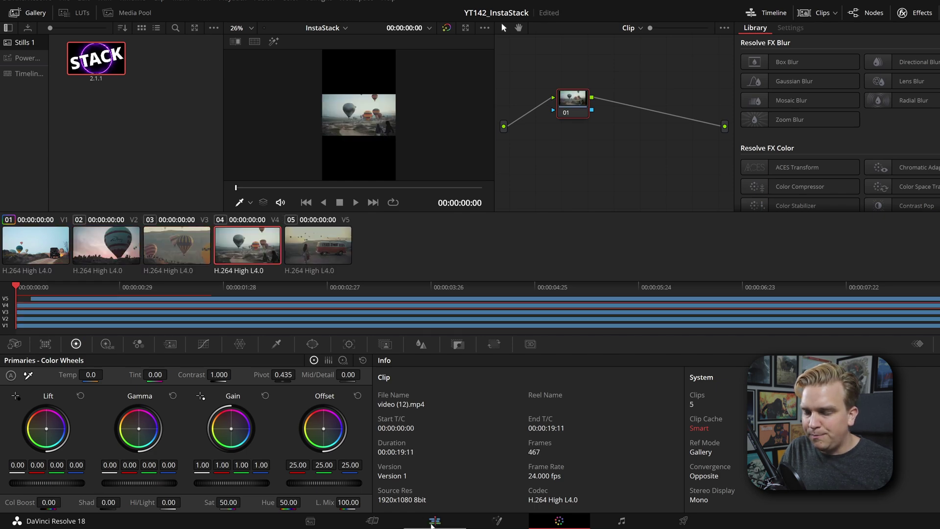
pyautogui.click(434, 520)
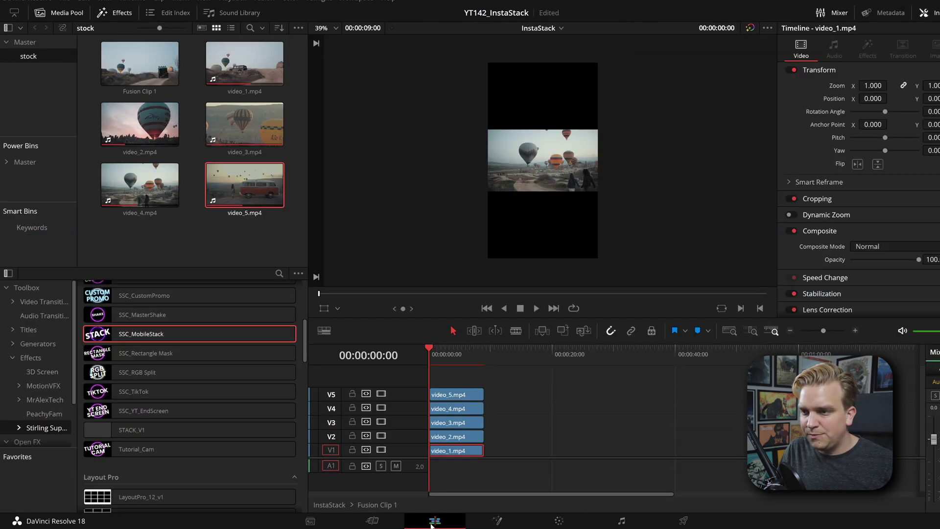
# Go back up to the main InstaStack timeline.
pyautogui.click(336, 506)
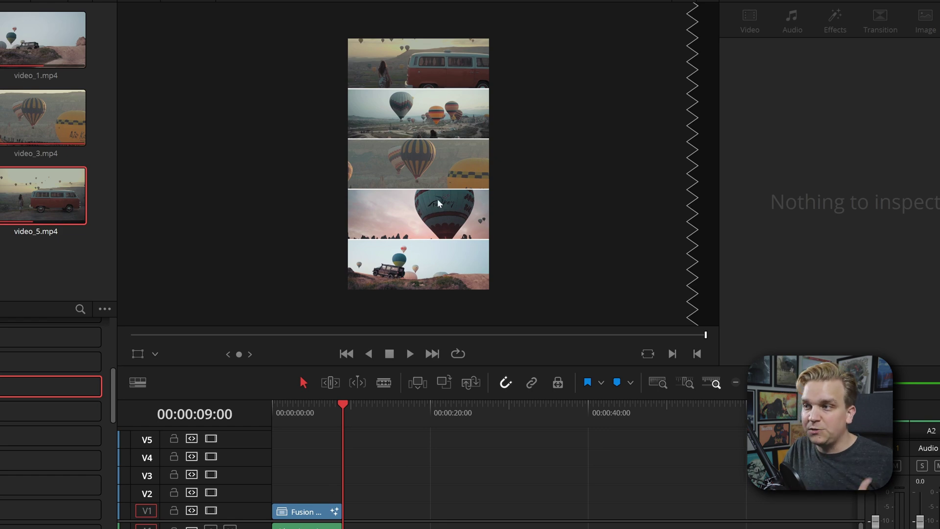
pyautogui.rightClick(296, 512)
# Swap the Fusion clip's sources so video_1 sits on V5 and video_5 on V1.
pyautogui.click(332, 260)
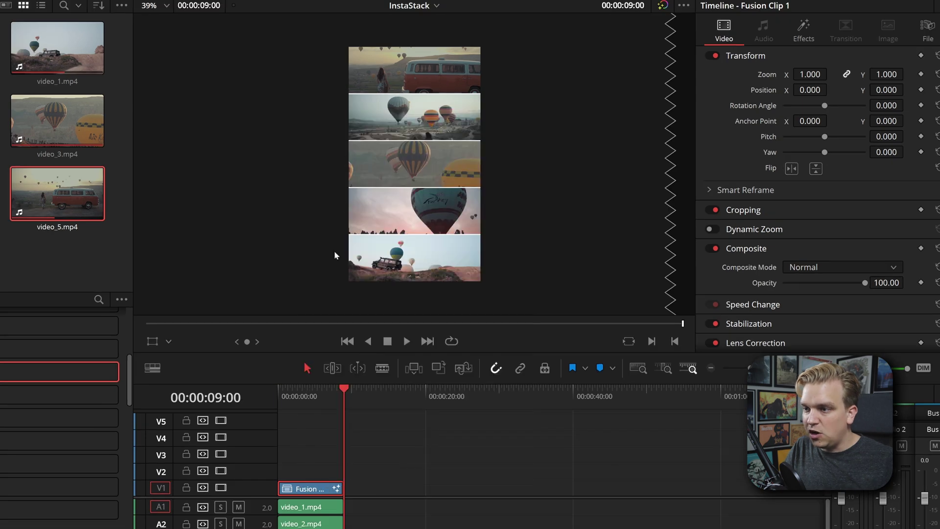
pyautogui.moveTo(293, 442); pyautogui.dragTo(394, 442)
pyautogui.moveTo(288, 510); pyautogui.dragTo(289, 442)
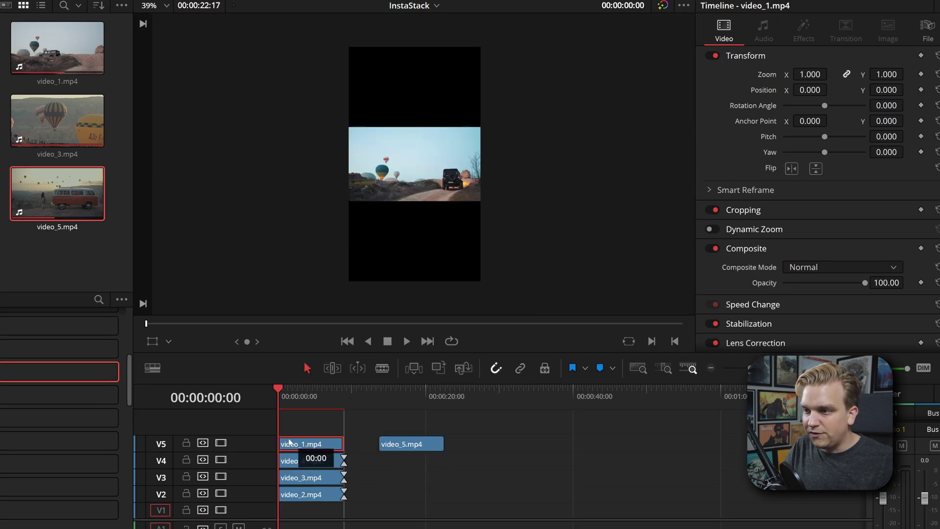
pyautogui.moveTo(401, 443); pyautogui.dragTo(300, 510)
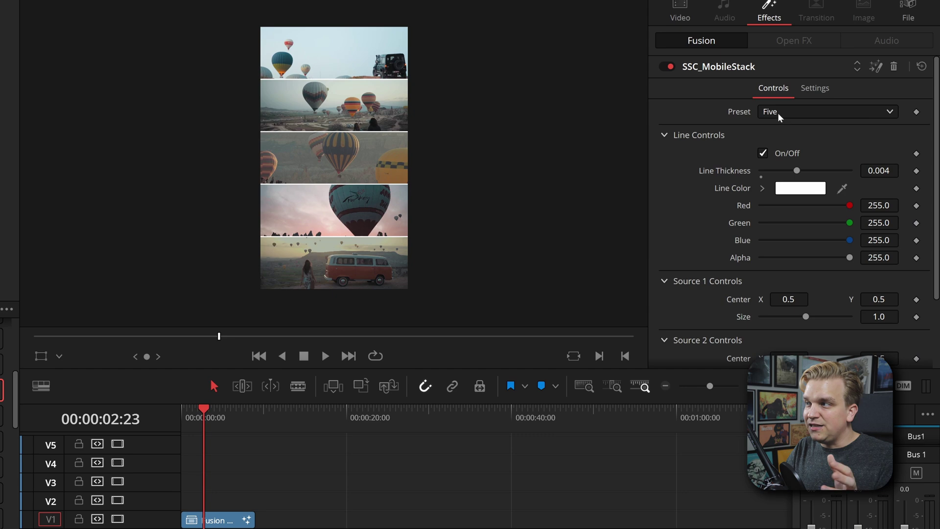
# Turn the three clips on V1–V3 into a new Fusion clip, then select the five-clip Fusion clip.
pyautogui.click(780, 118)
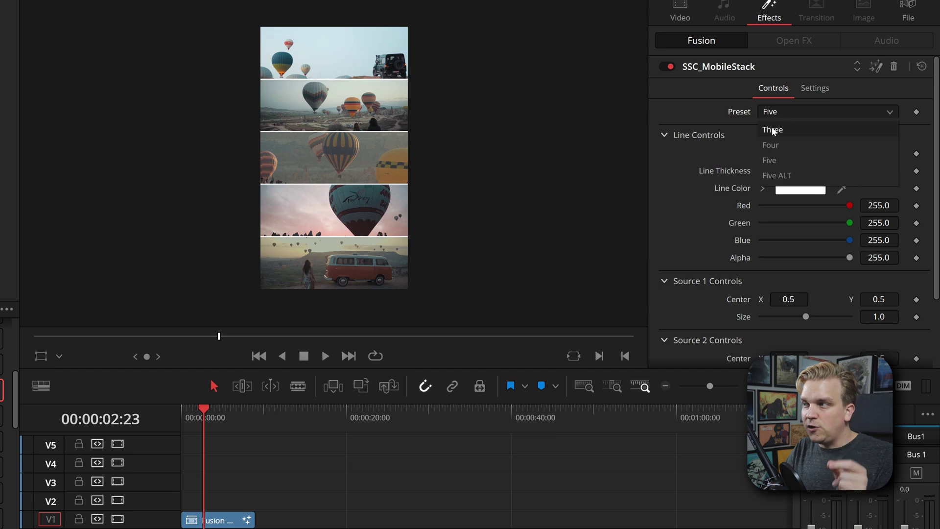
pyautogui.click(380, 509)
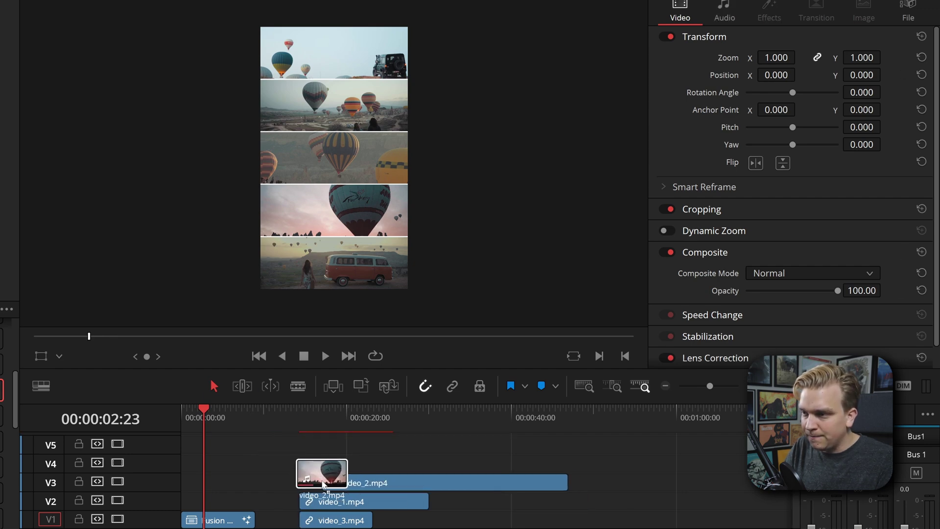
pyautogui.click(368, 422)
pyautogui.moveTo(410, 457); pyautogui.dragTo(331, 527)
pyautogui.rightClick(333, 518)
pyautogui.click(384, 88)
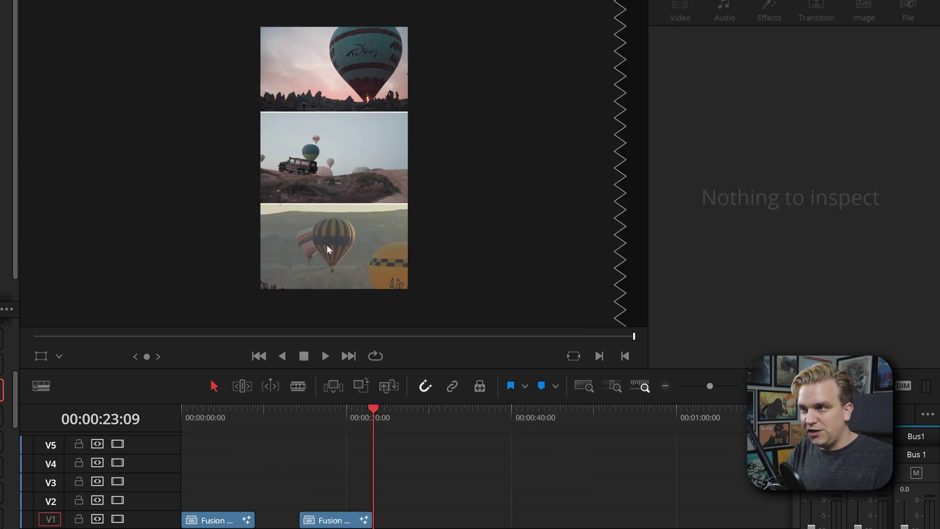
pyautogui.click(336, 416)
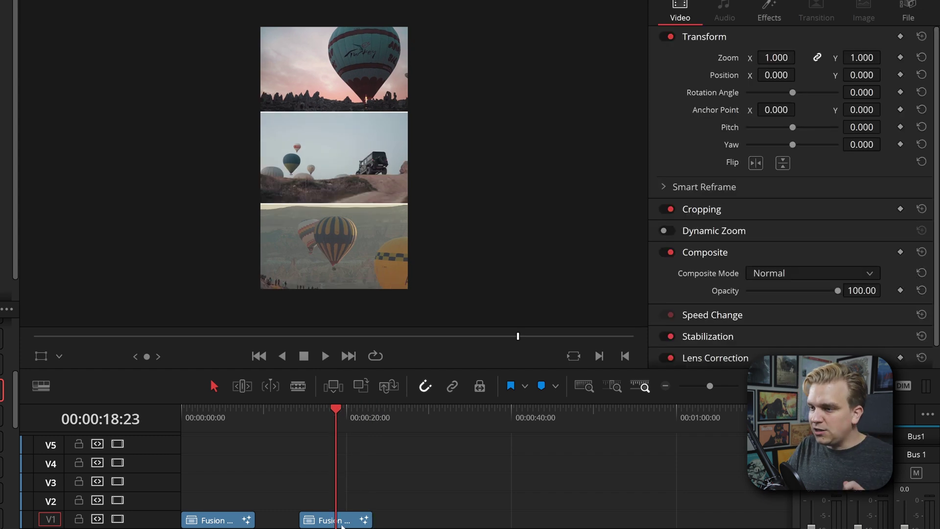
pyautogui.click(202, 520)
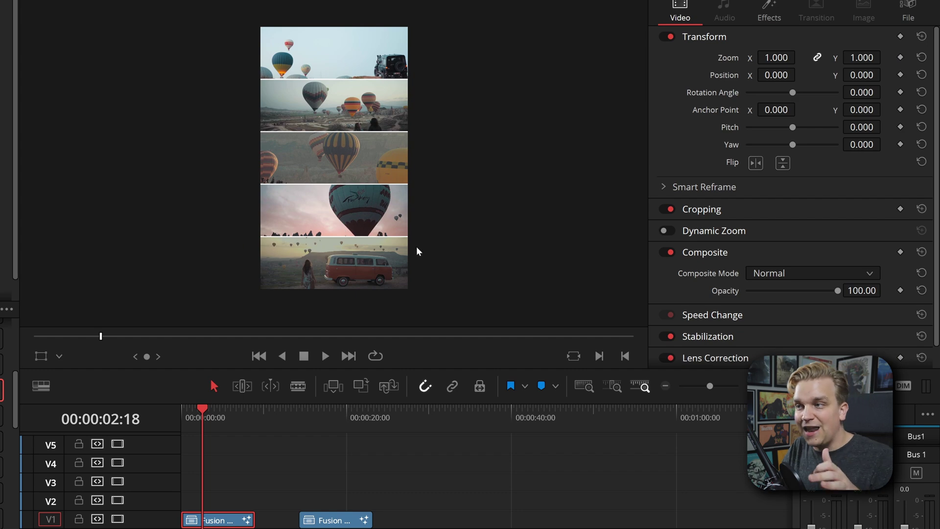
# Set the SSC_MobileStack separator lines to 0.03 thickness and black (Red, Green, Blue at 0).
pyautogui.click(771, 15)
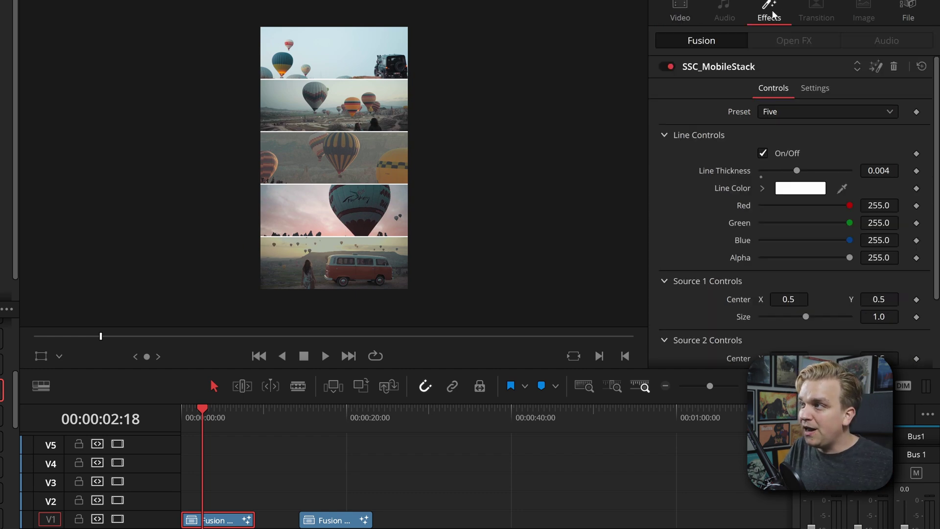
pyautogui.click(763, 153)
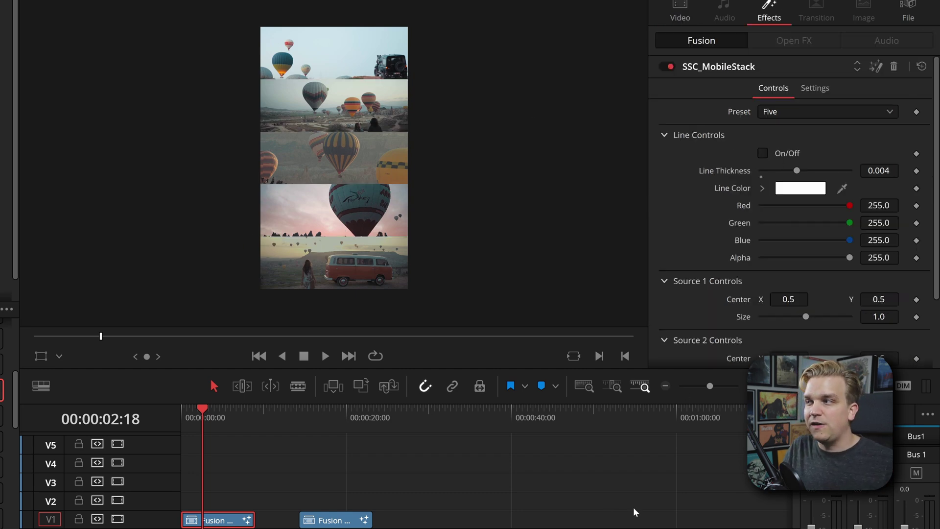
pyautogui.moveTo(799, 170); pyautogui.dragTo(874, 170)
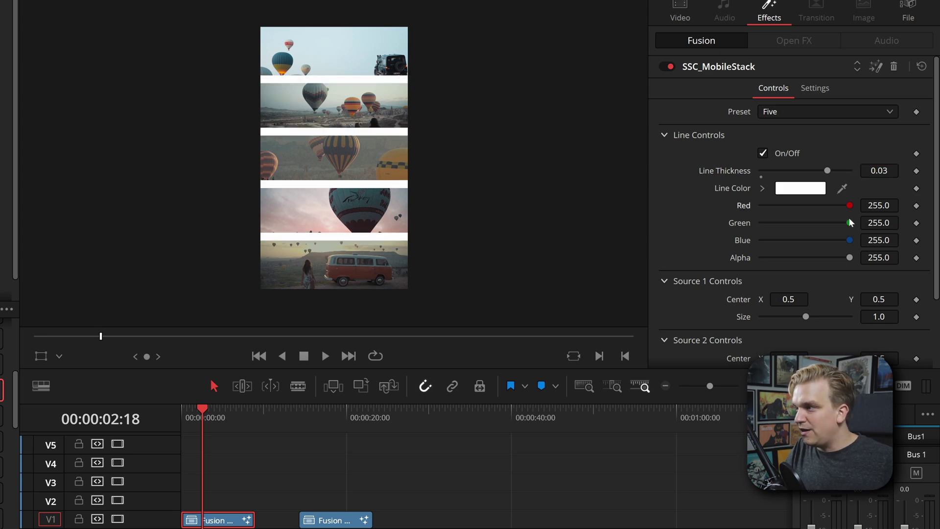
pyautogui.moveTo(849, 223); pyautogui.dragTo(761, 223)
pyautogui.moveTo(849, 205); pyautogui.dragTo(761, 205)
pyautogui.moveTo(850, 240); pyautogui.dragTo(761, 240)
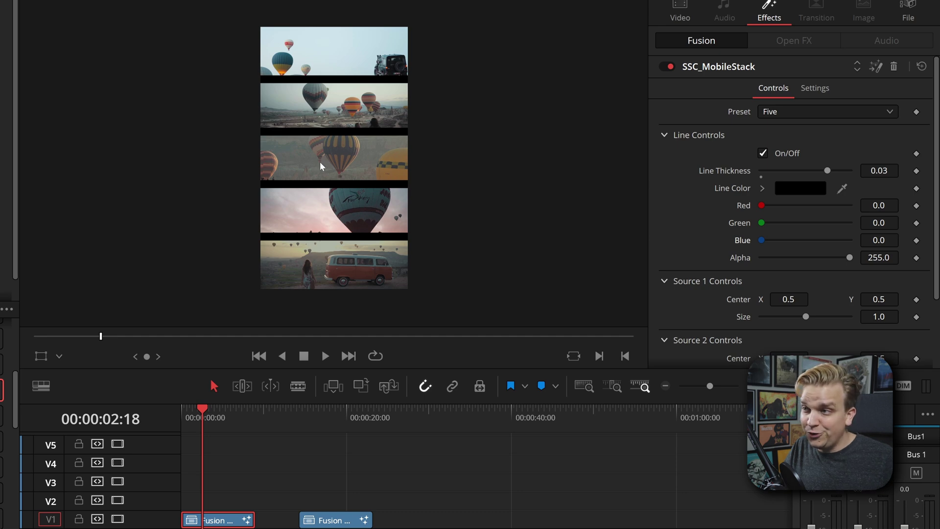
# Under the Three preset, set Source 1 (bottom van clip) size to 1.7, then restore the Five preset.
pyautogui.scroll(-3, 680, 200)
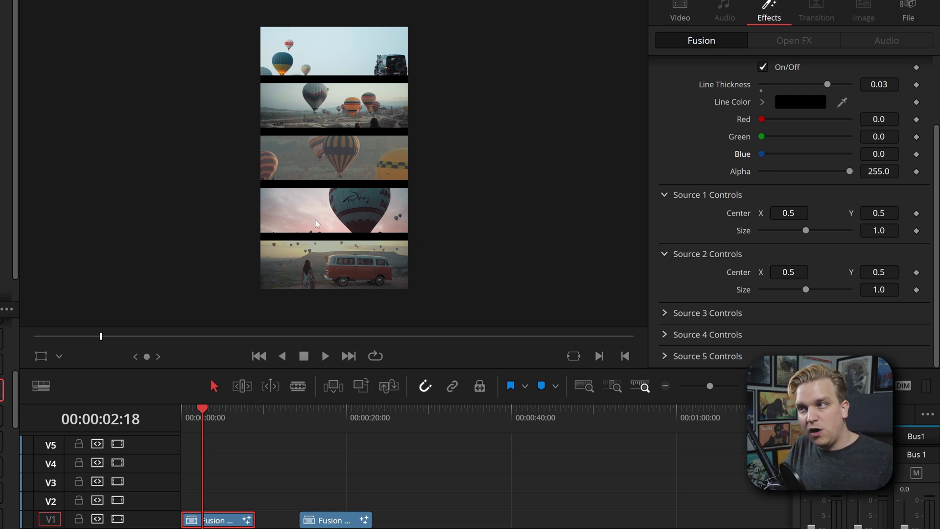
pyautogui.scroll(3, 783, 136)
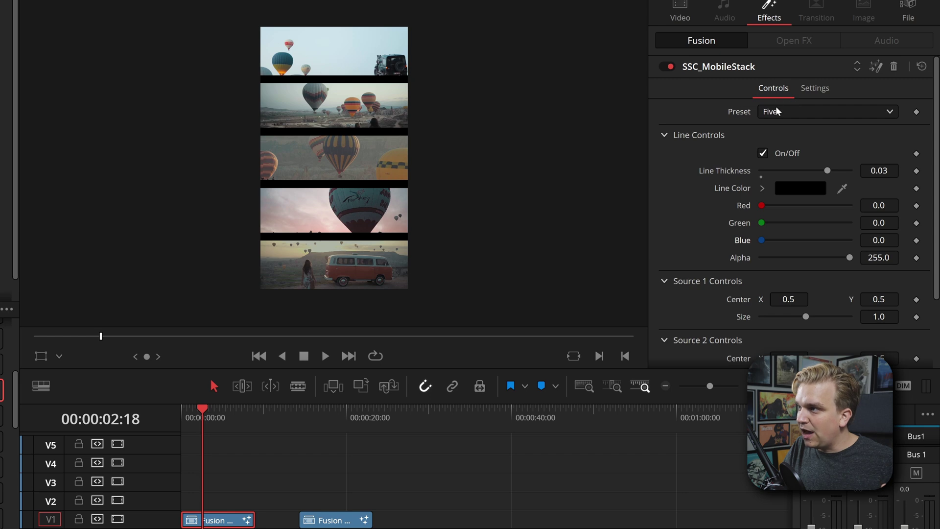
pyautogui.click(783, 112)
pyautogui.click(782, 131)
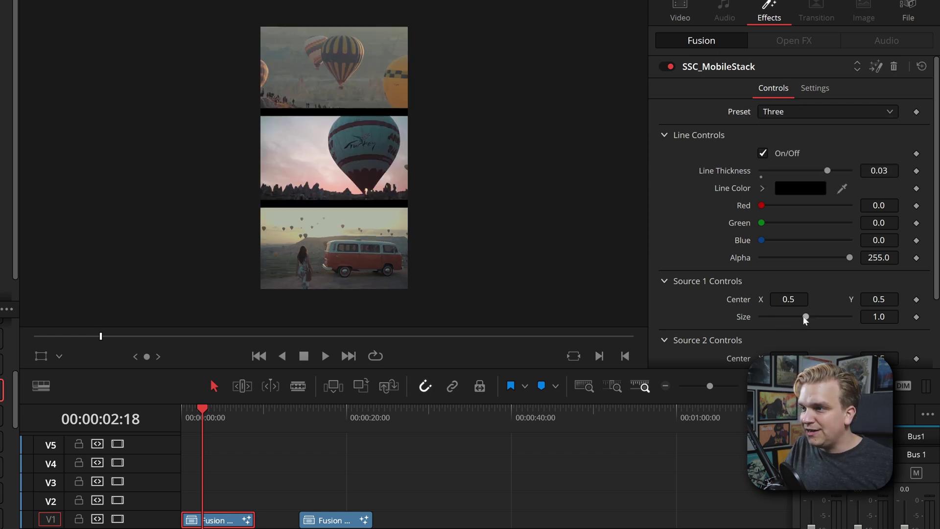
pyautogui.moveTo(805, 316); pyautogui.dragTo(813, 317)
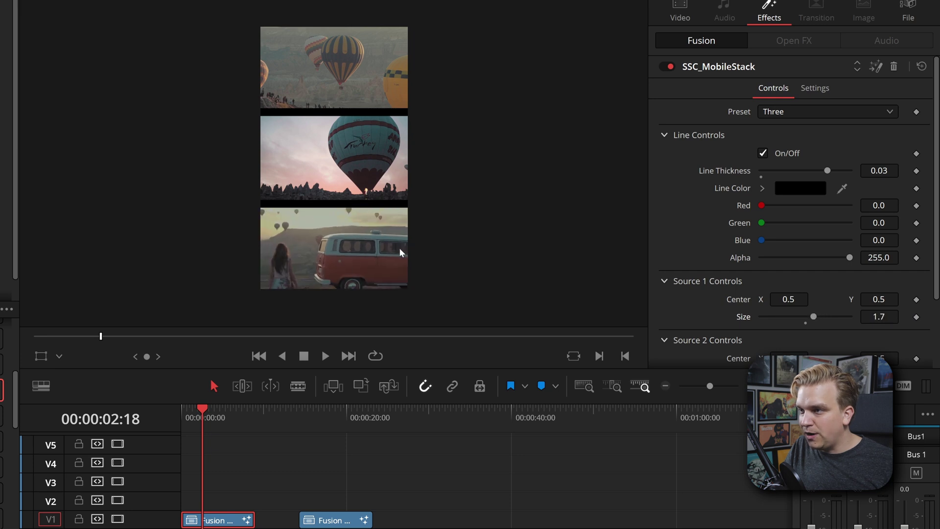
pyautogui.click(829, 110)
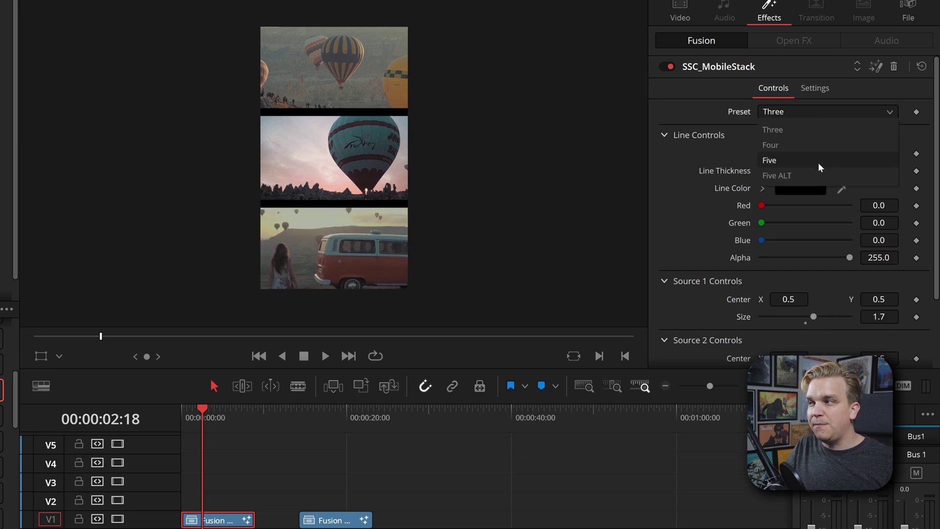
pyautogui.click(779, 161)
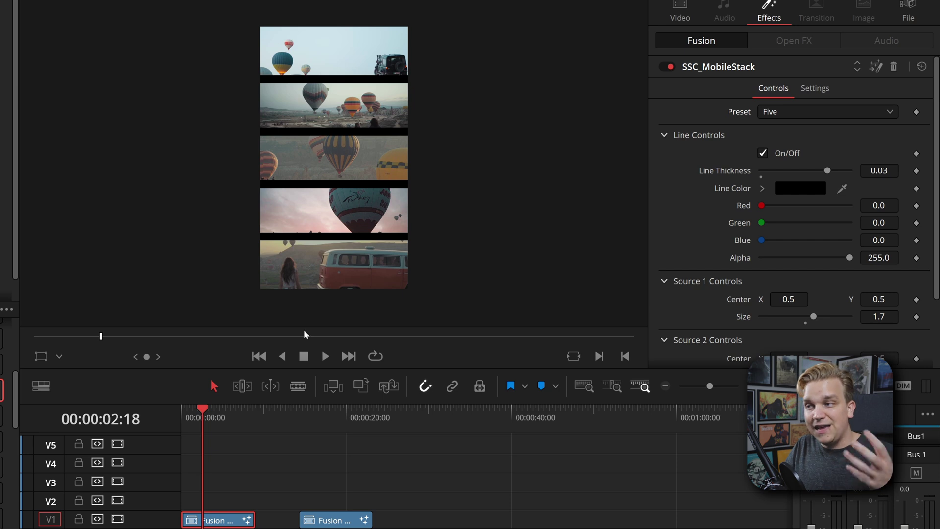
# Move the bottom van clip's Source 1 centre to X 0.313, Y 0.538.
pyautogui.moveTo(788, 299); pyautogui.dragTo(803, 299)
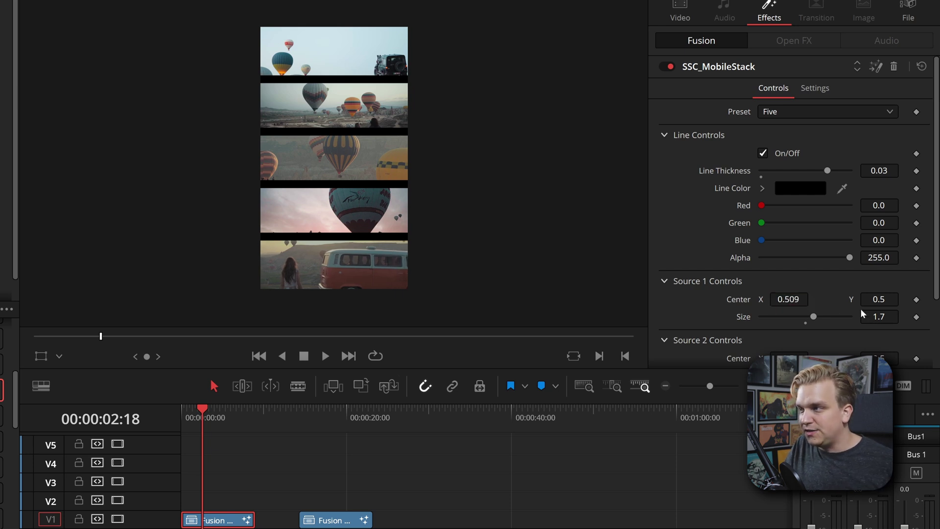
pyautogui.moveTo(878, 299); pyautogui.dragTo(897, 299)
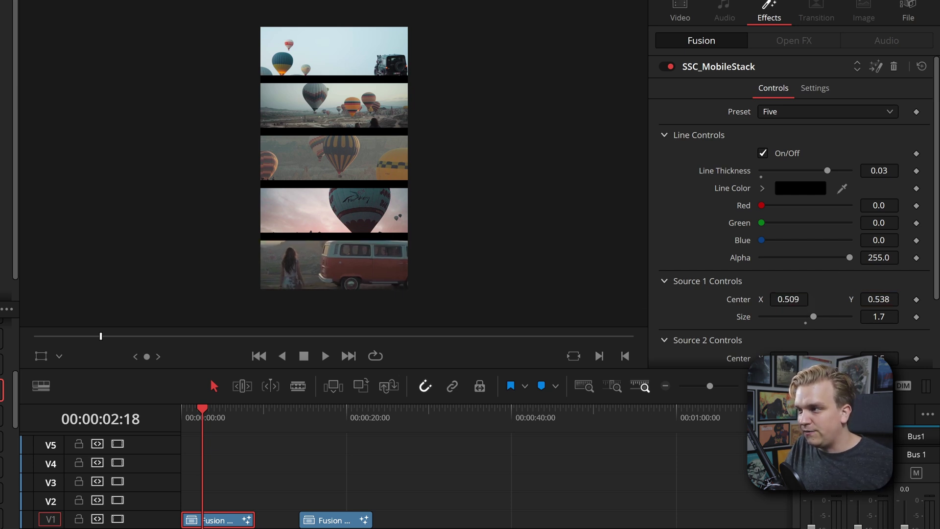
pyautogui.moveTo(789, 299); pyautogui.dragTo(765, 299)
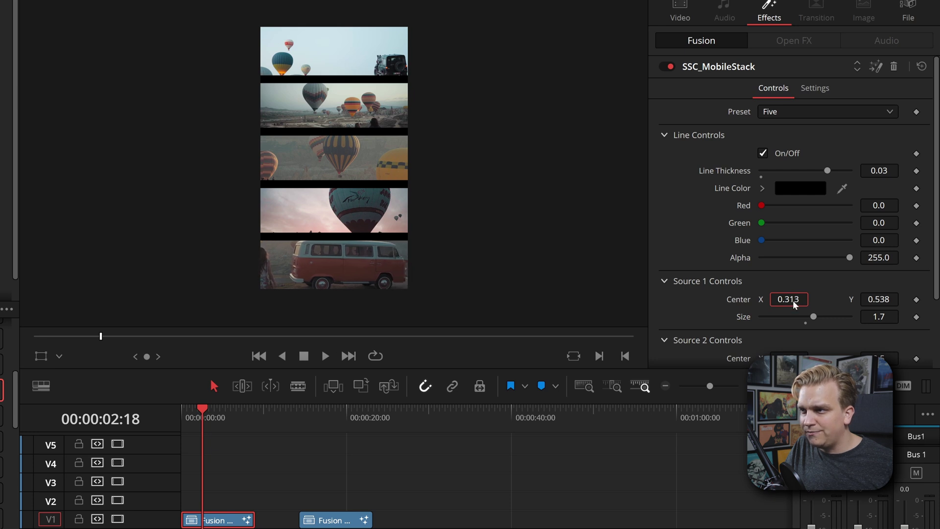
# Enlarge Source 4, the second clip from the top, to size 1.238.
pyautogui.scroll(-5, 798, 318)
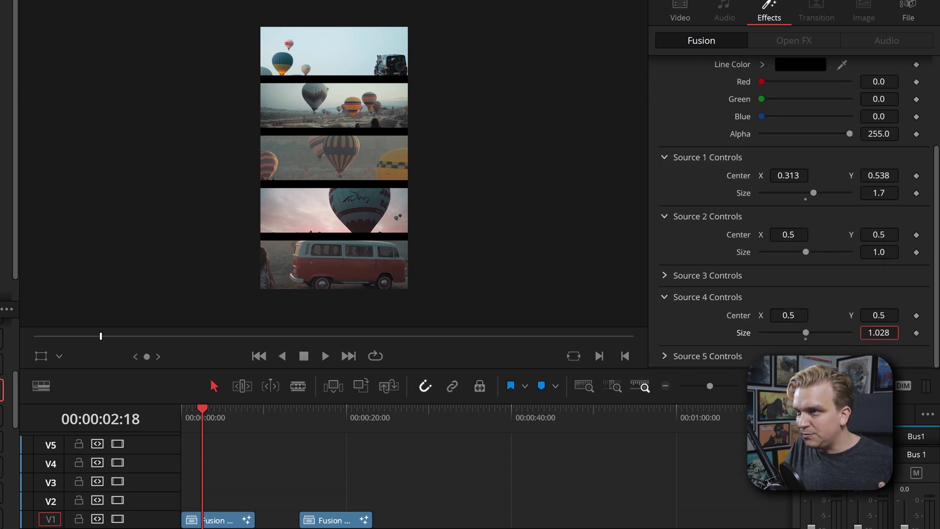
pyautogui.moveTo(878, 332); pyautogui.dragTo(889, 332)
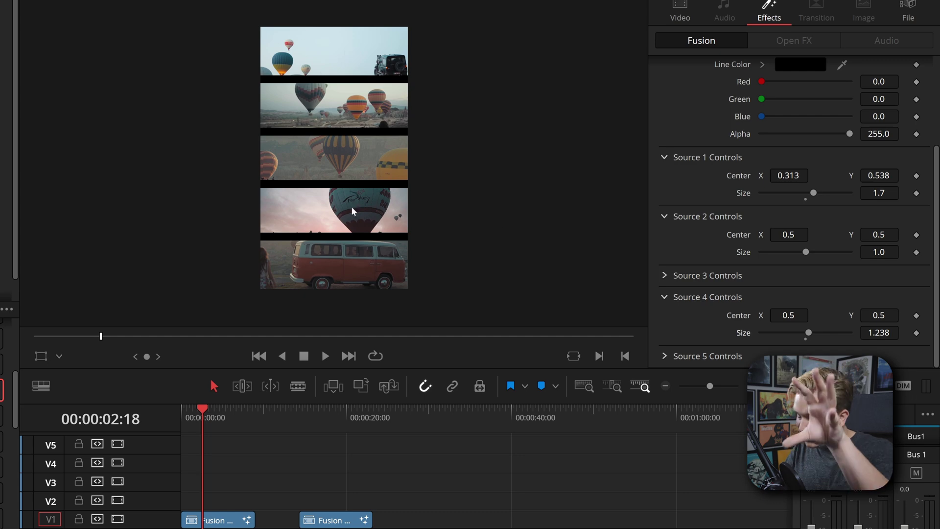
pyautogui.scroll(5, 741, 126)
pyautogui.scroll(-5, 765, 143)
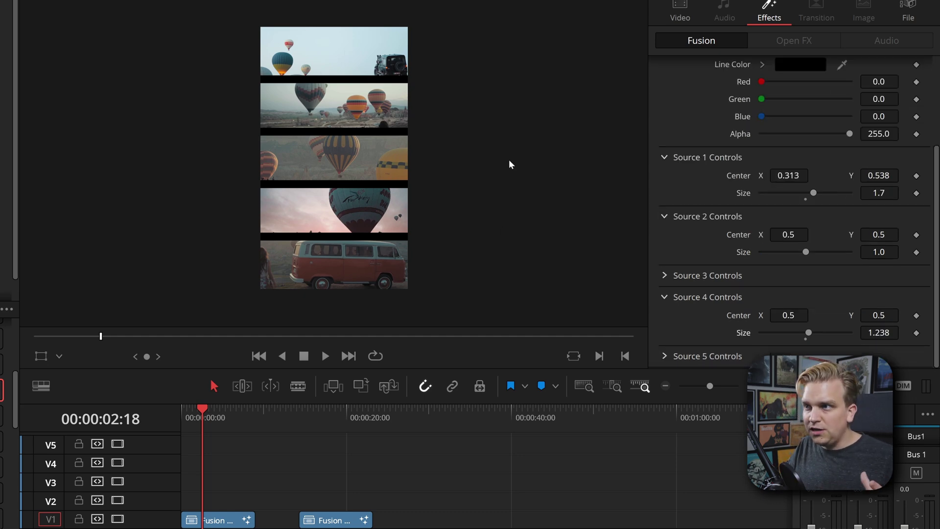
pyautogui.scroll(5, 766, 175)
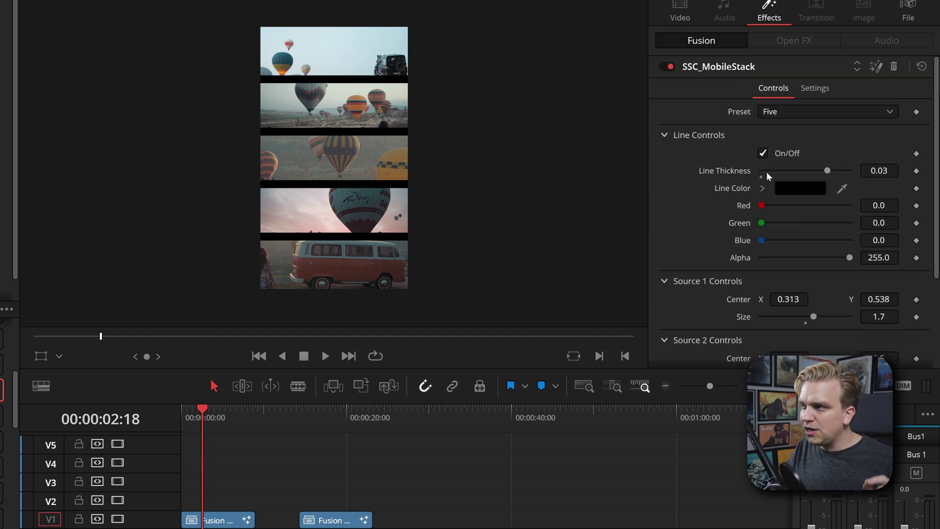
# Preview the Three preset, test a green line tint and reset it, then uncheck Line Controls On/Off.
pyautogui.click(775, 115)
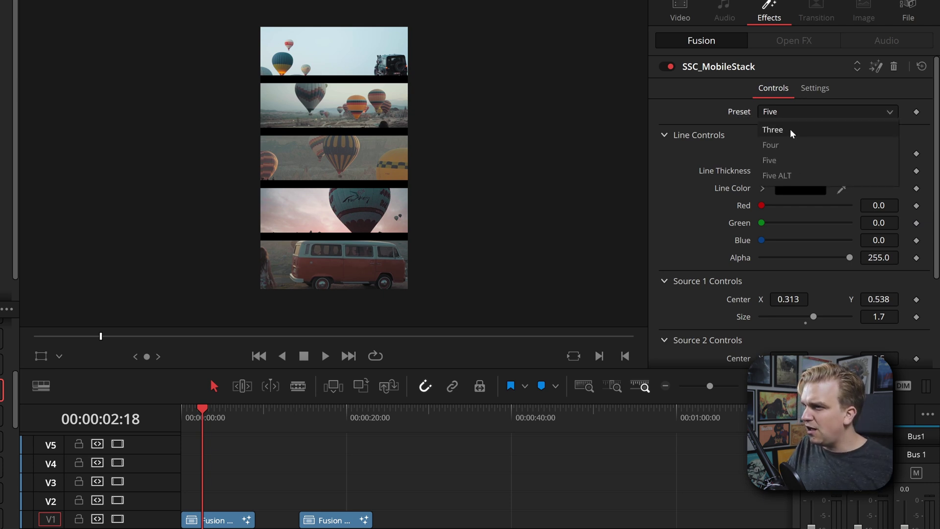
pyautogui.click(789, 128)
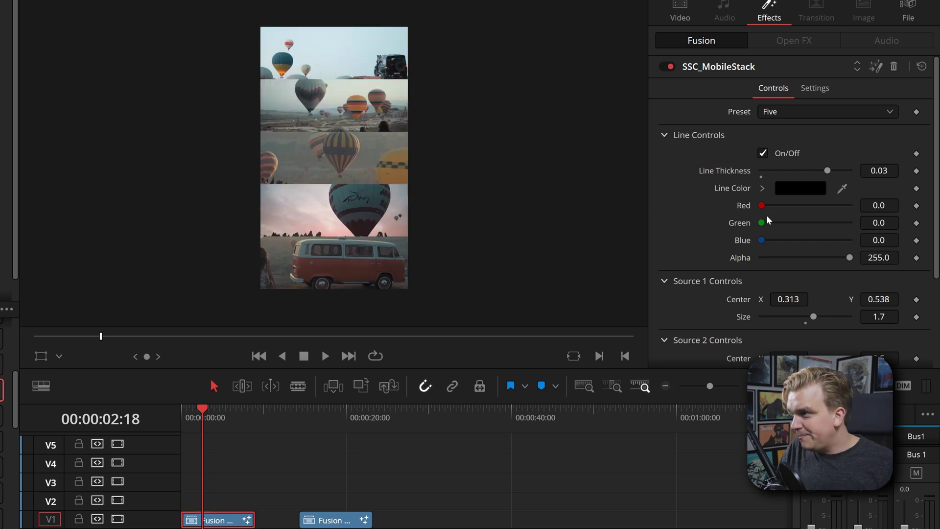
pyautogui.moveTo(762, 222); pyautogui.dragTo(834, 222)
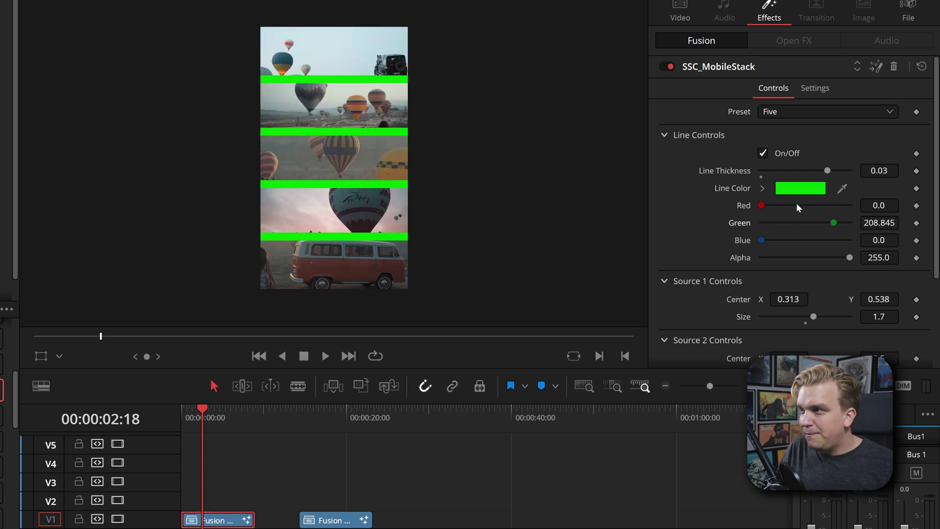
pyautogui.doubleClick(833, 224)
pyautogui.click(763, 153)
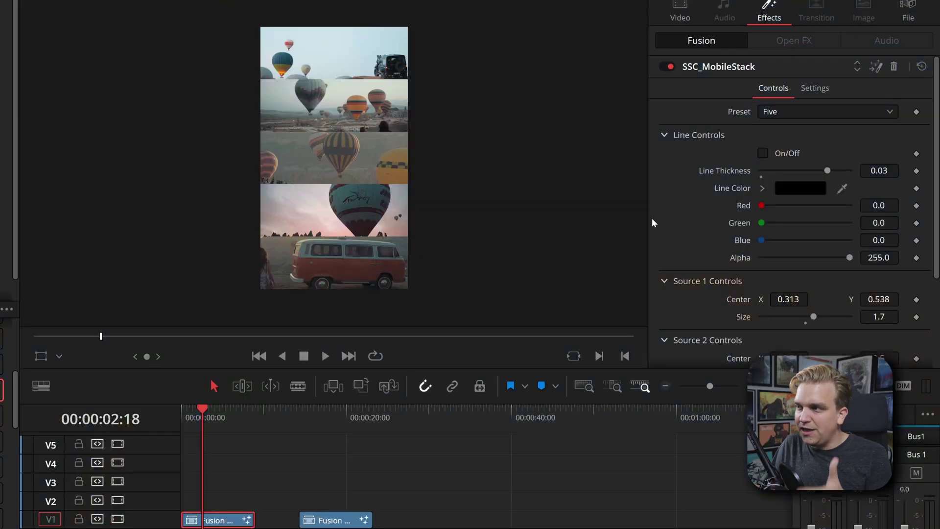
pyautogui.scroll(-2, 747, 221)
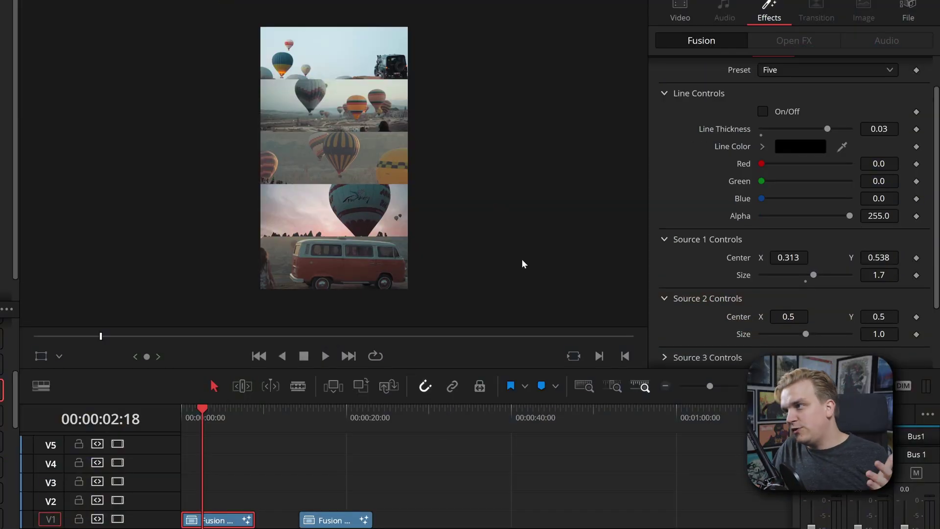